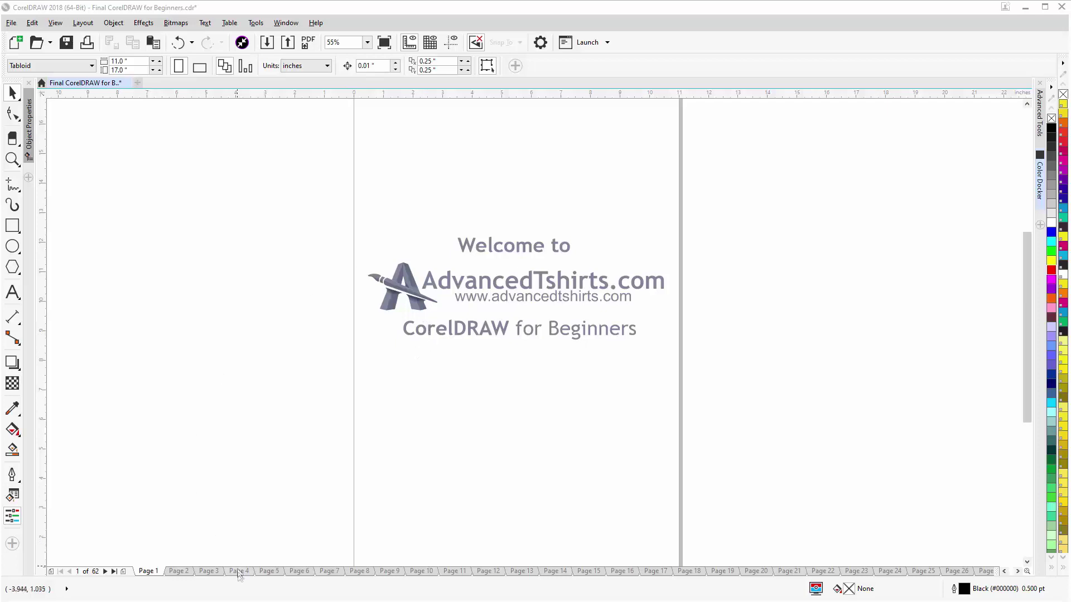
- Bring up the Moving to the Front or Back tutorial page showing the overlapping green shapes
drag(242, 575, 242, 571)
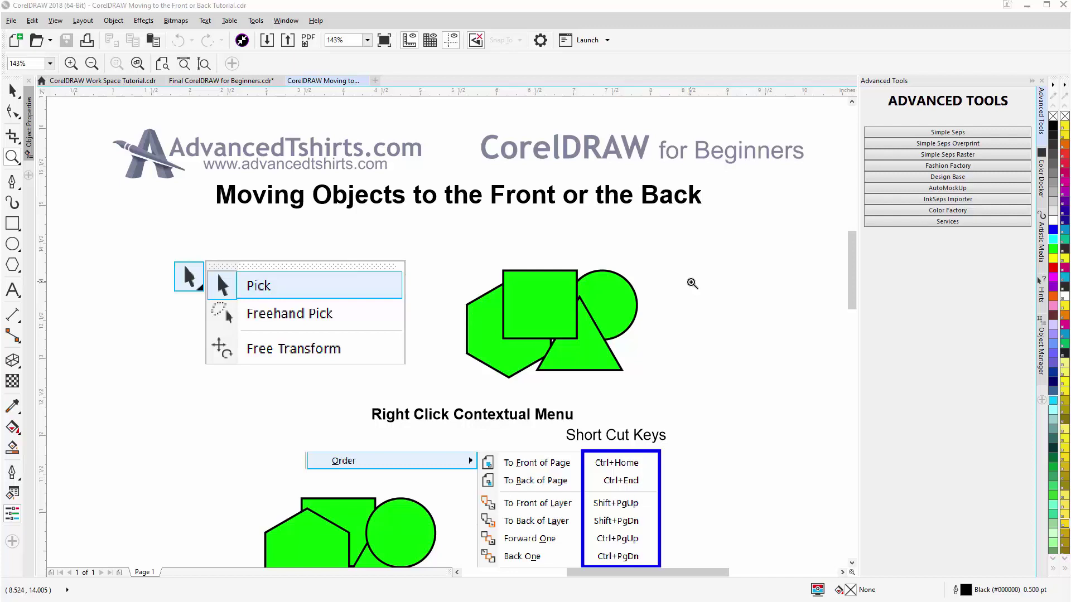
- With the Pick tool, zoom out to 75%, scroll up, and select the top group's green square
click(12, 92)
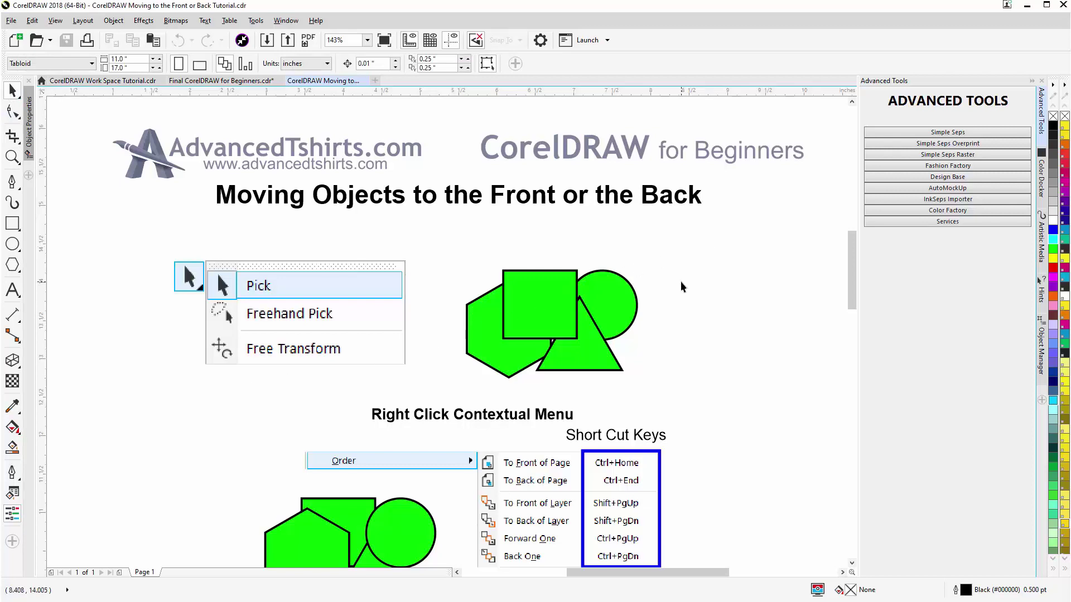
key(F3)
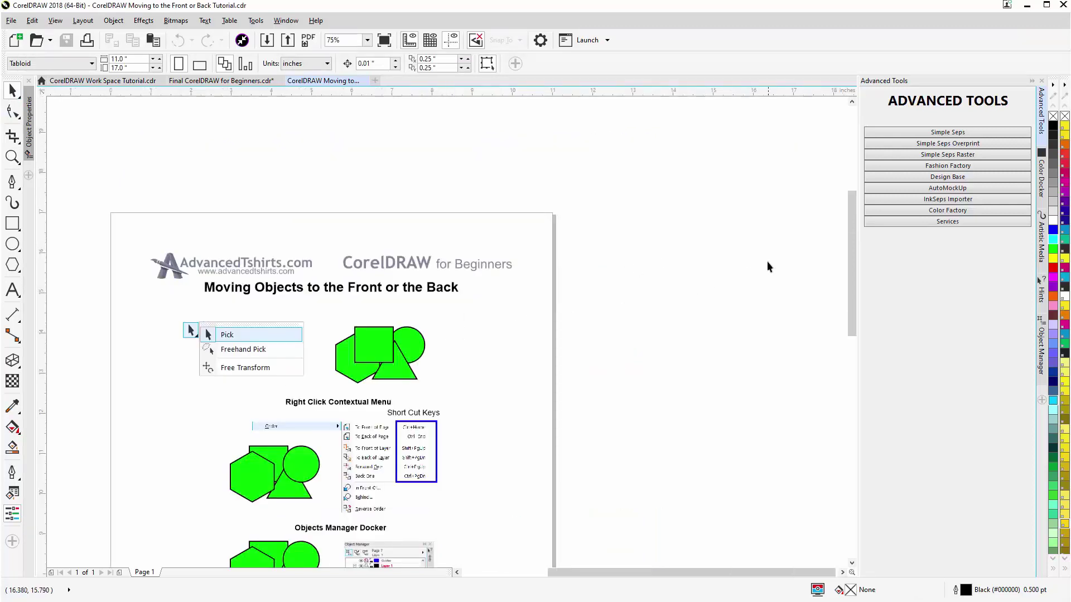
drag(852, 227, 849, 278)
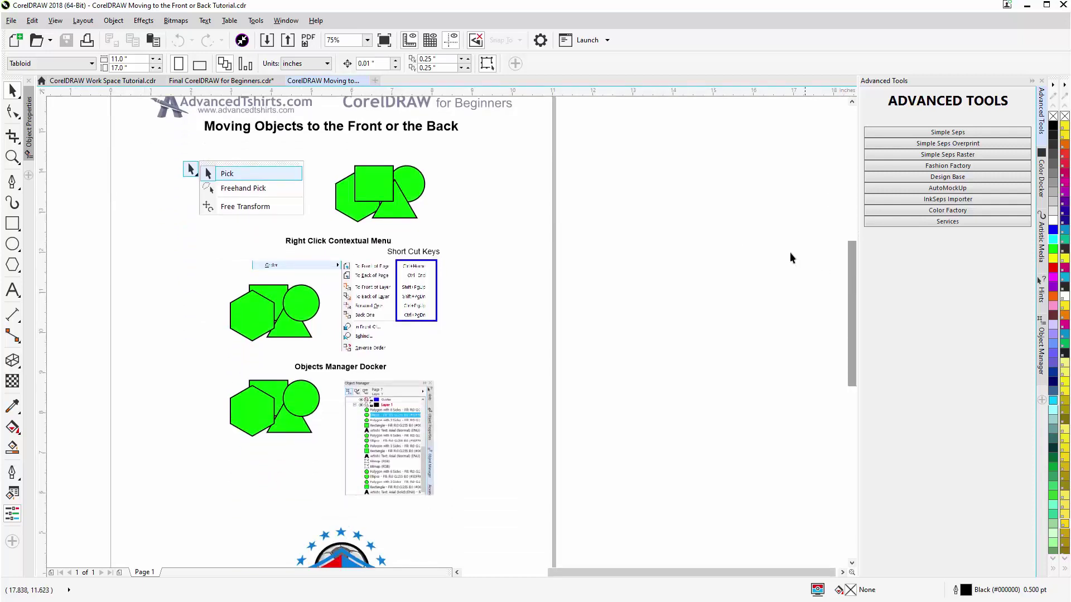
click(379, 190)
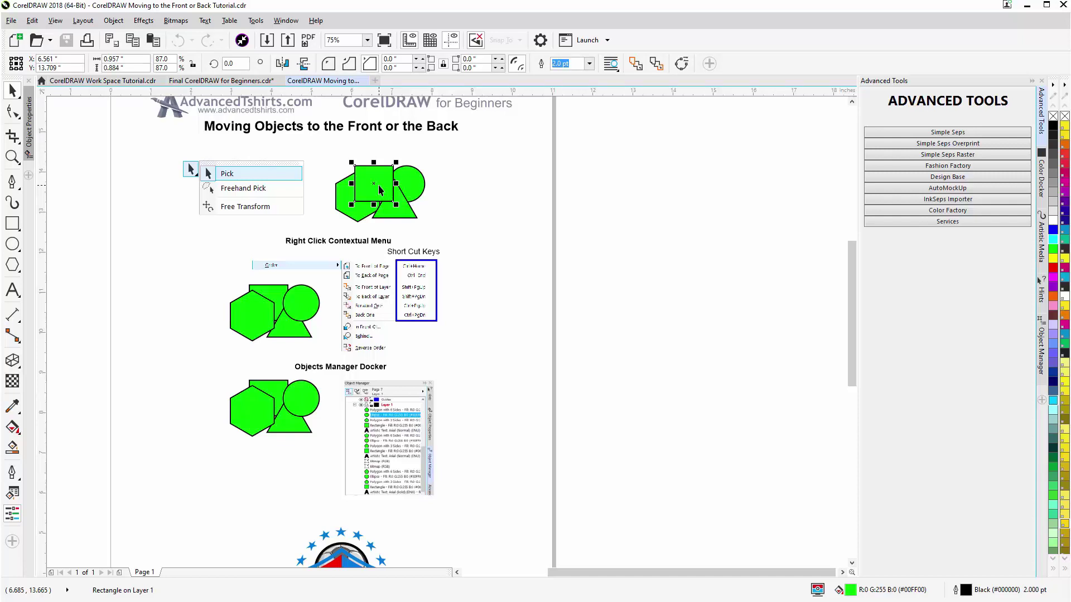
- Use Order > To Back of Page on the green square so it sits behind the other shapes
right_click(379, 186)
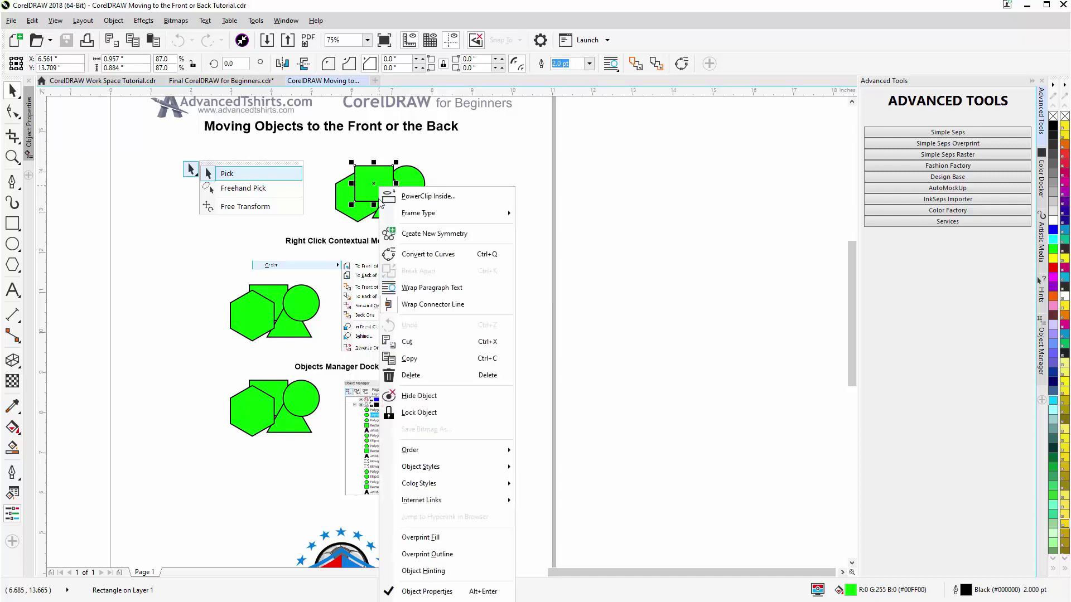
mouse_move(438, 453)
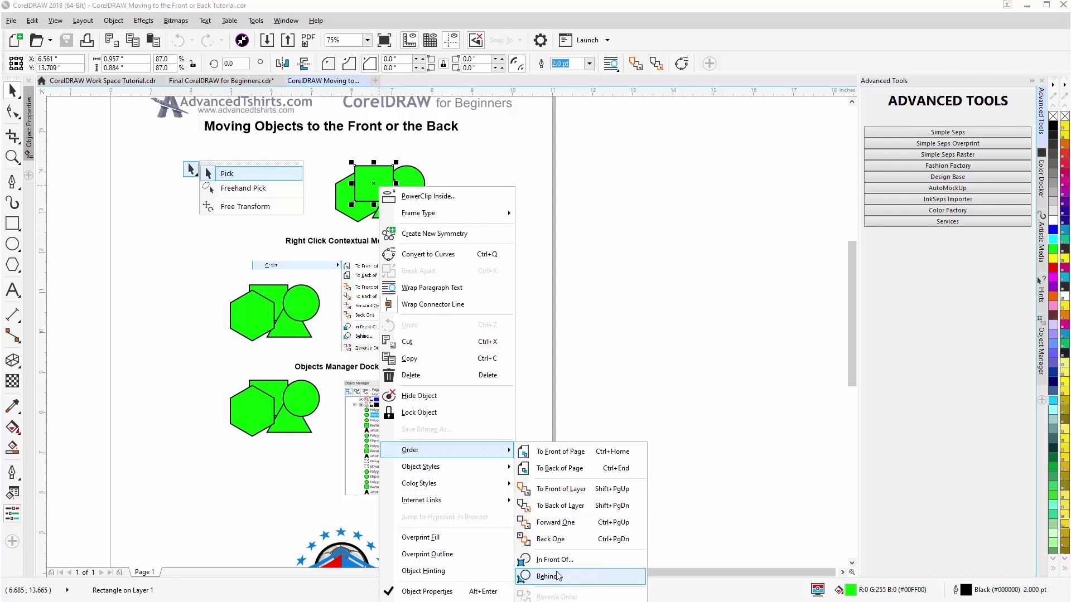
click(569, 473)
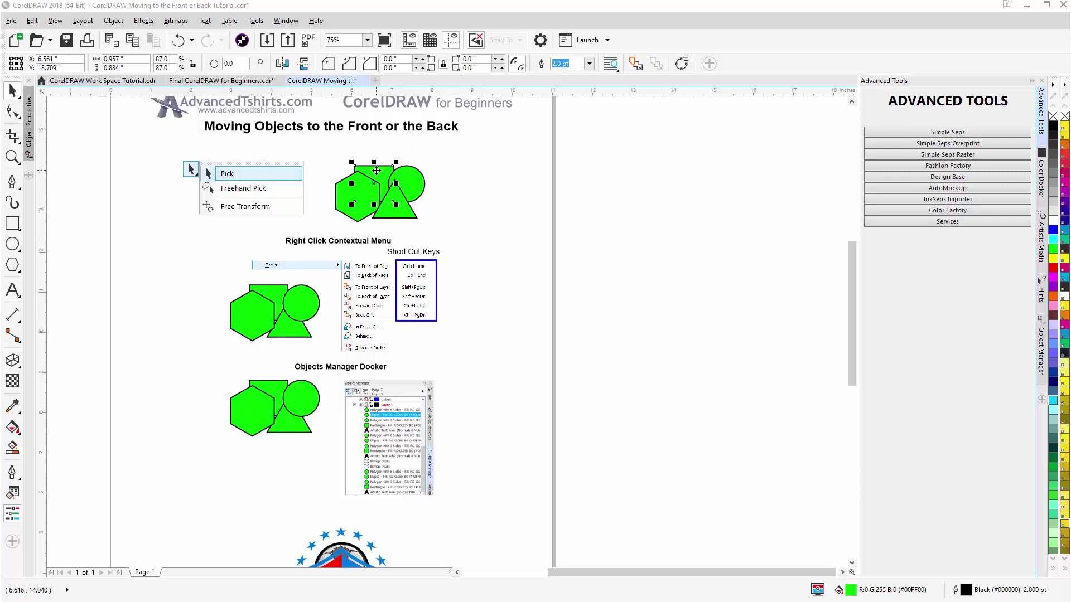
right_click(377, 170)
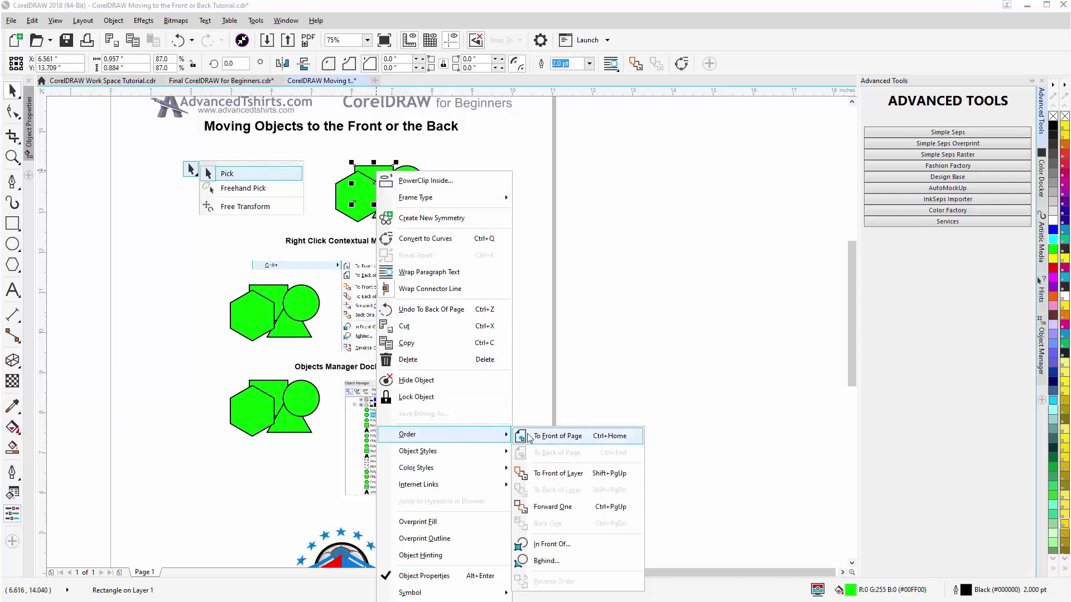
key(Escape)
key(Escape)
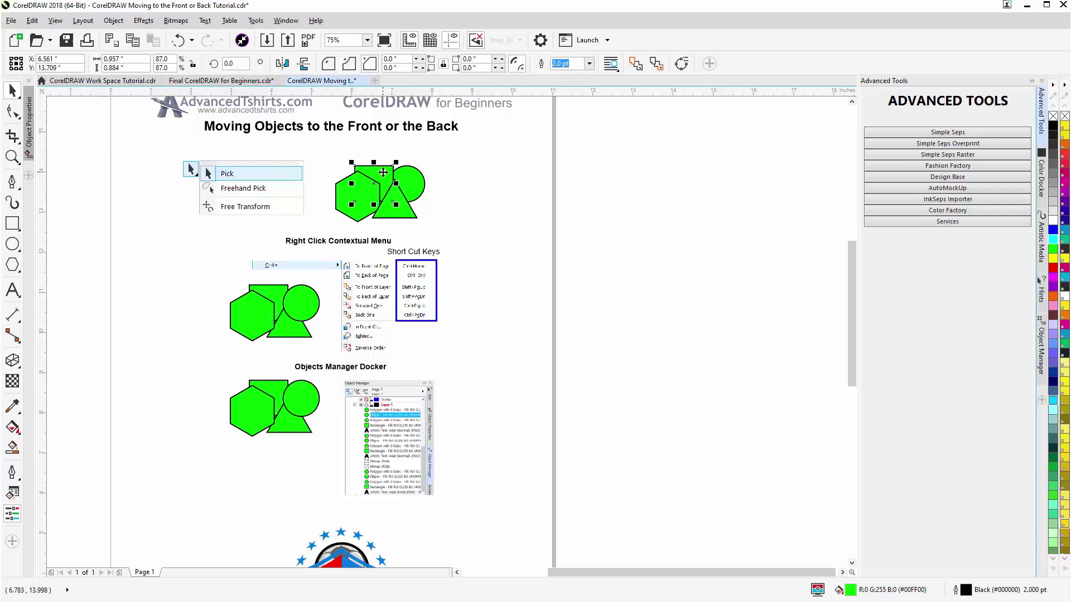
- Bring the green square to the front of the page with Ctrl+Home, then review the Order submenu
click(383, 173)
key(ctrl+Home)
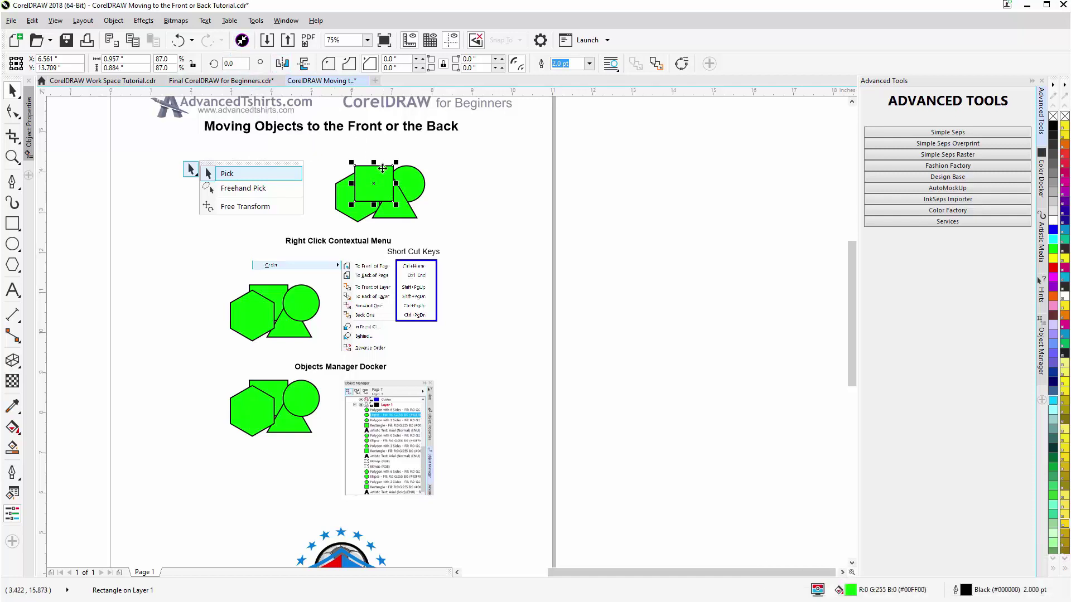
right_click(380, 182)
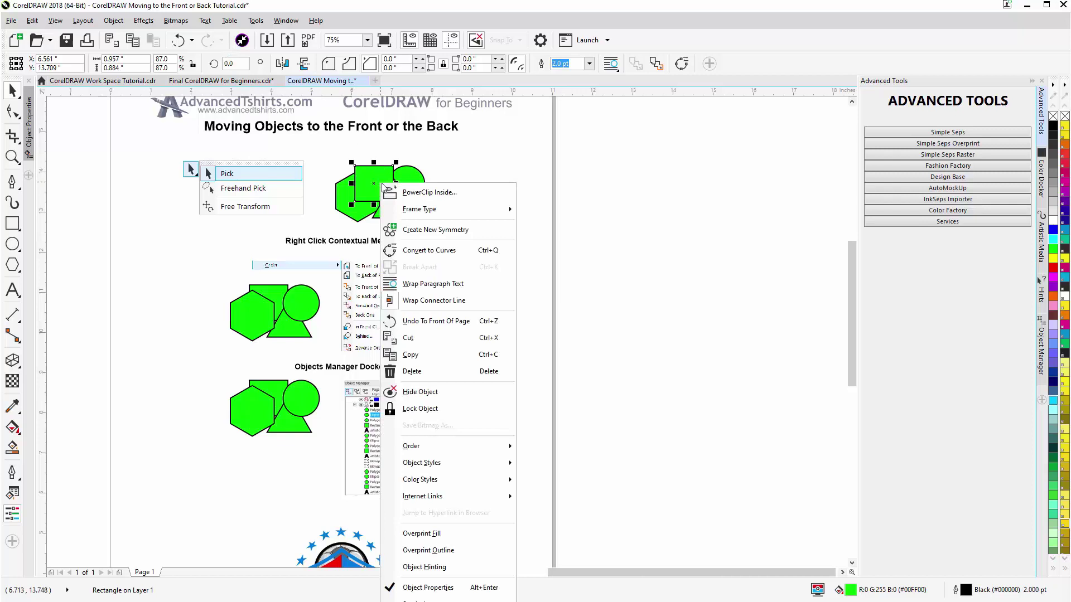
mouse_move(468, 457)
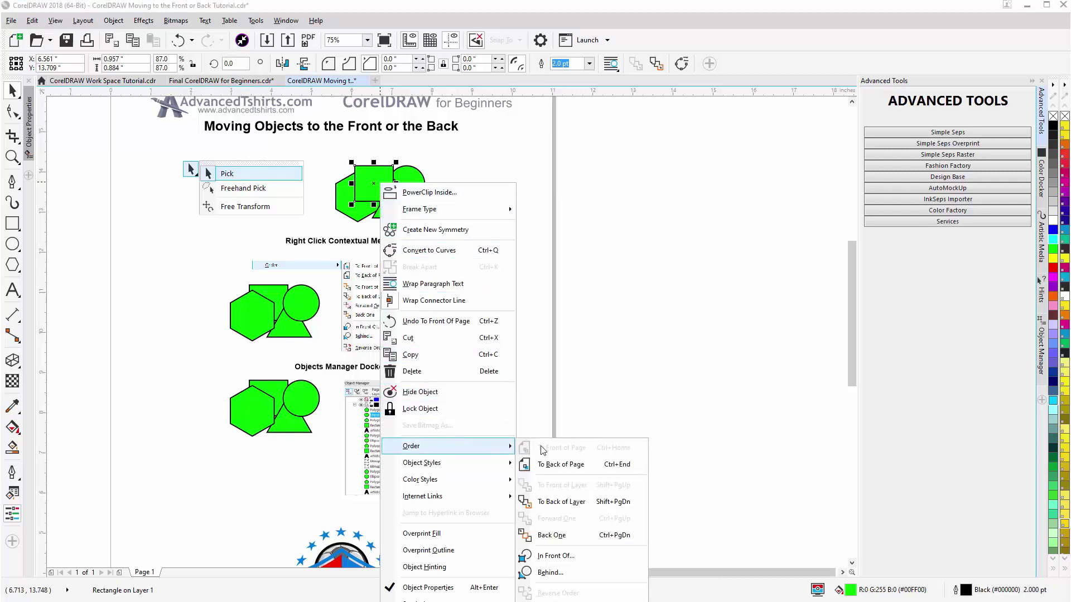
click(537, 159)
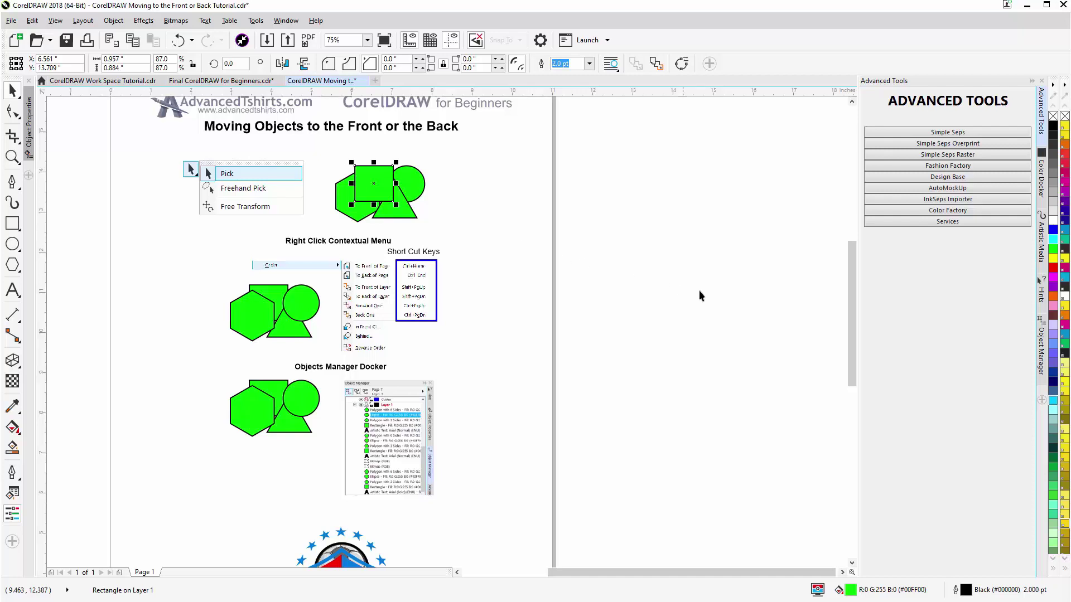
- In the Object Manager, select the triangle, the hexagon and the circle entries in turn
click(1043, 358)
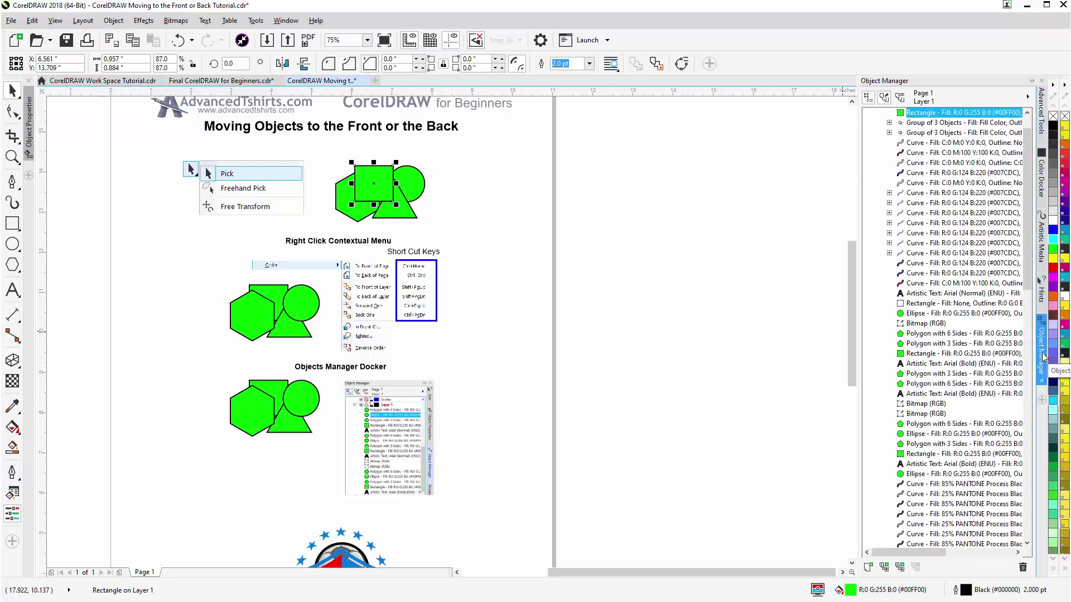
scroll(1025, 257, up, 1)
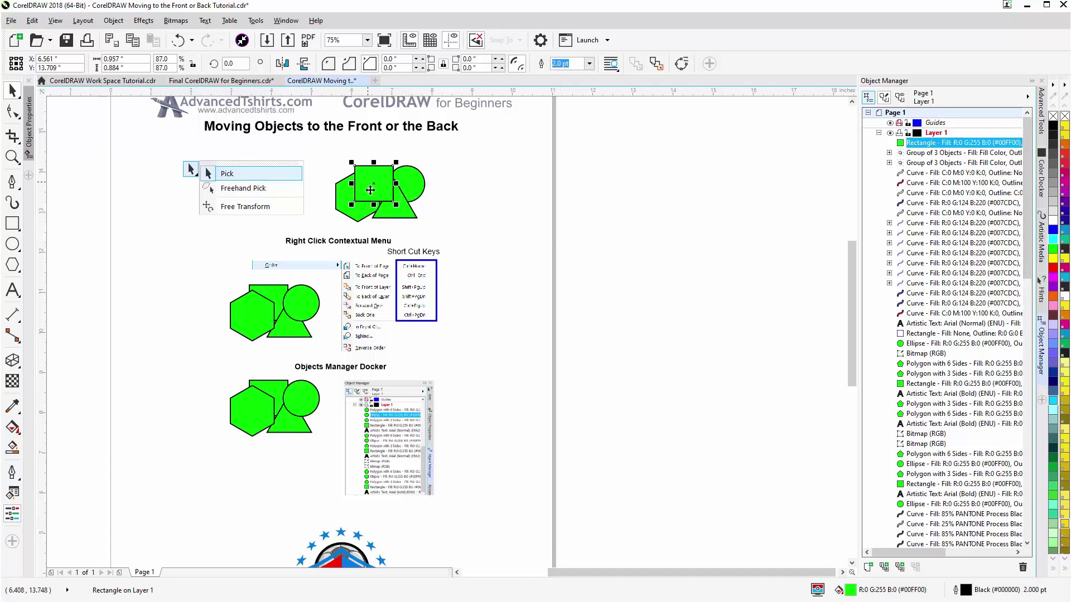
click(399, 216)
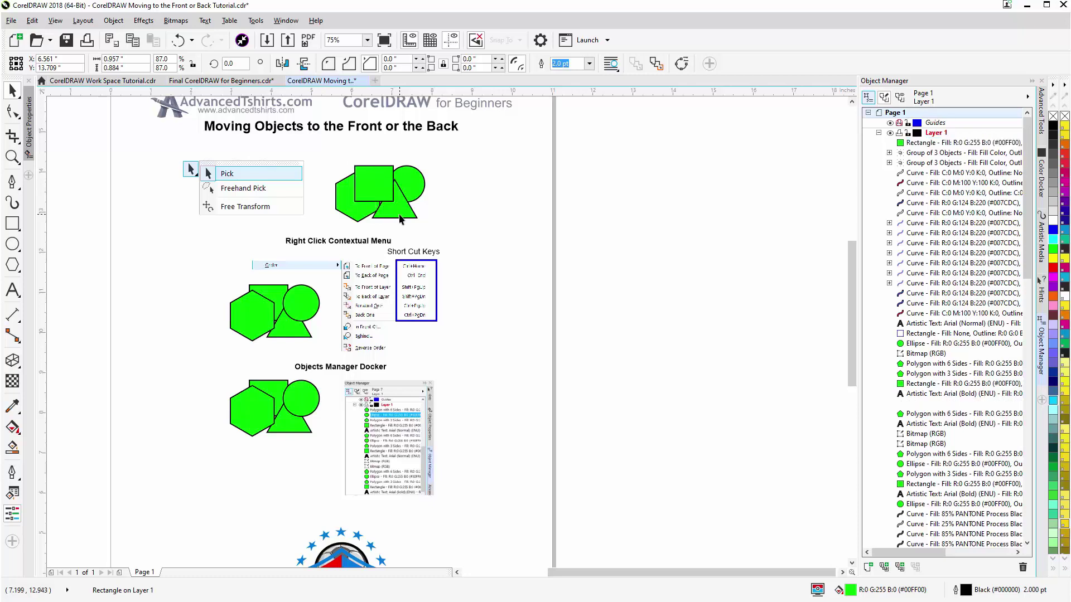
click(352, 216)
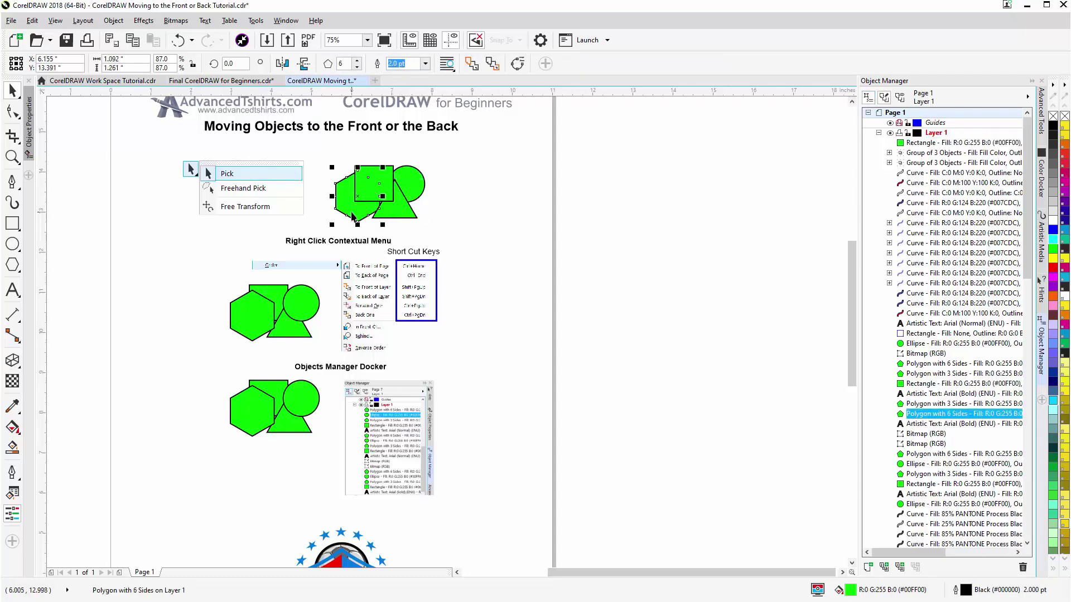
click(415, 192)
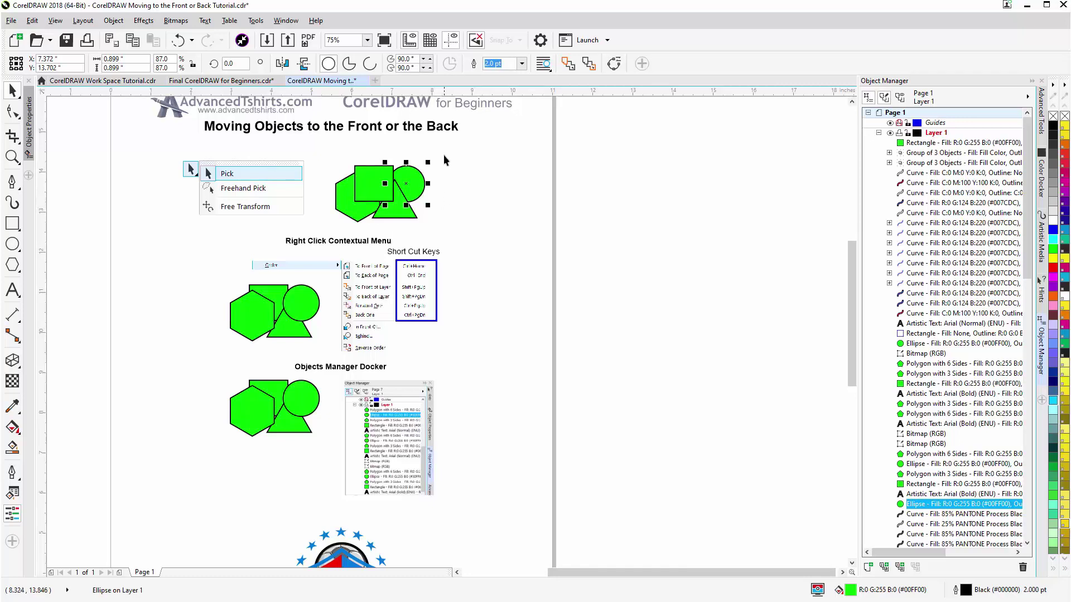
- Marquee-select the four green shapes, group them, then ungroup them again
drag(444, 145, 328, 229)
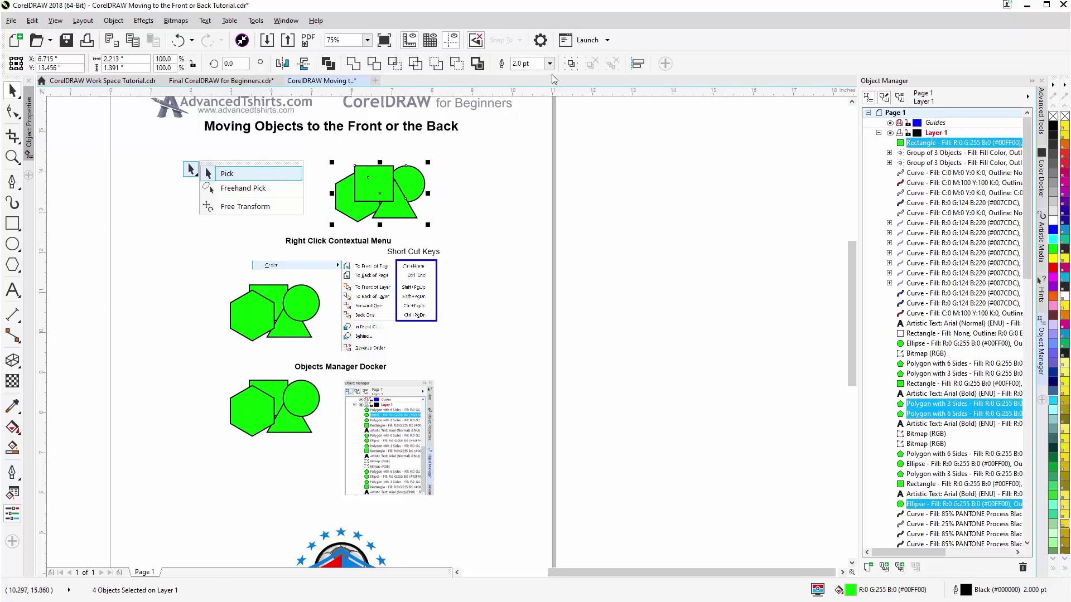
click(570, 65)
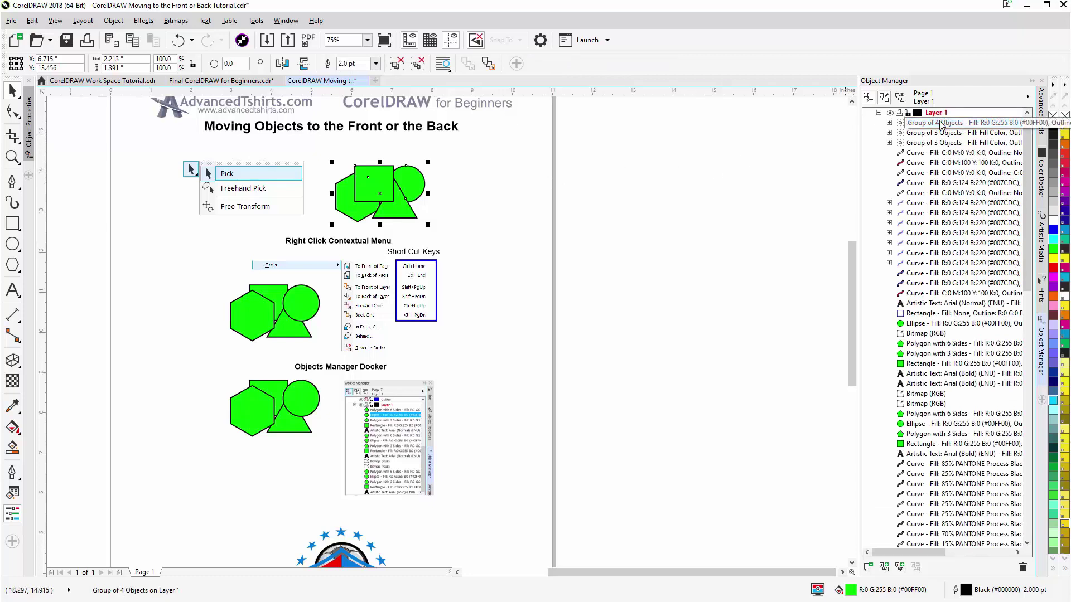
click(396, 63)
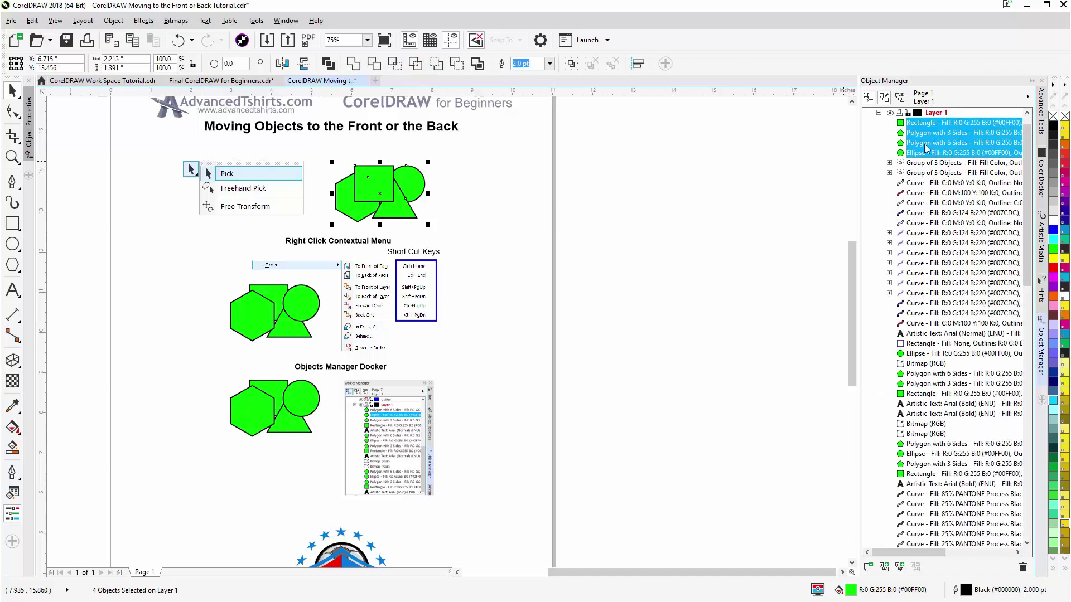
- In the Object Manager, drag the circle to the top of Layer 1, then just below the square
click(952, 157)
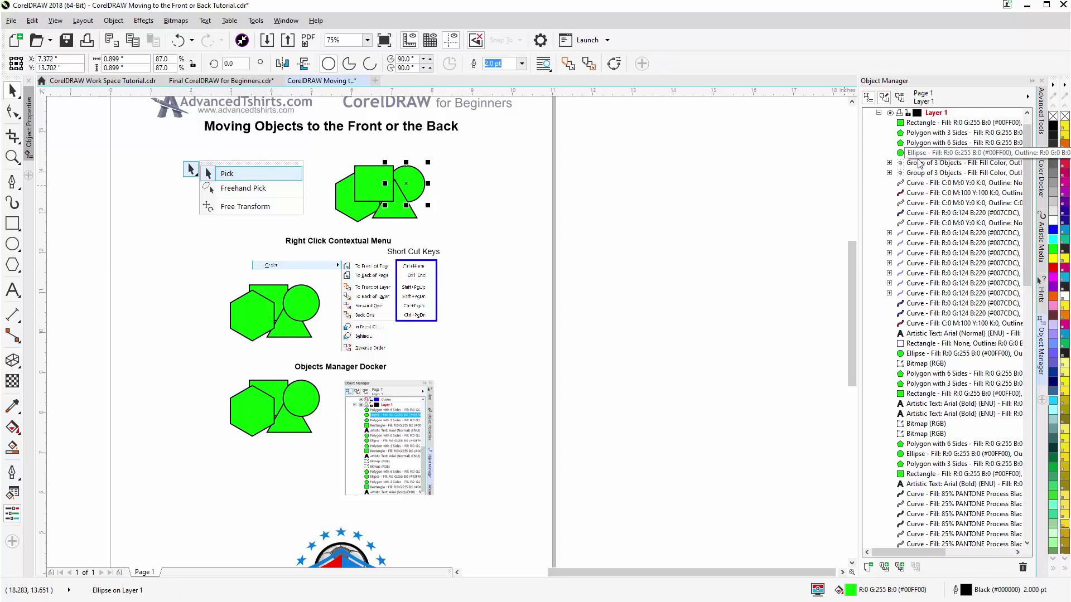
drag(921, 154, 923, 123)
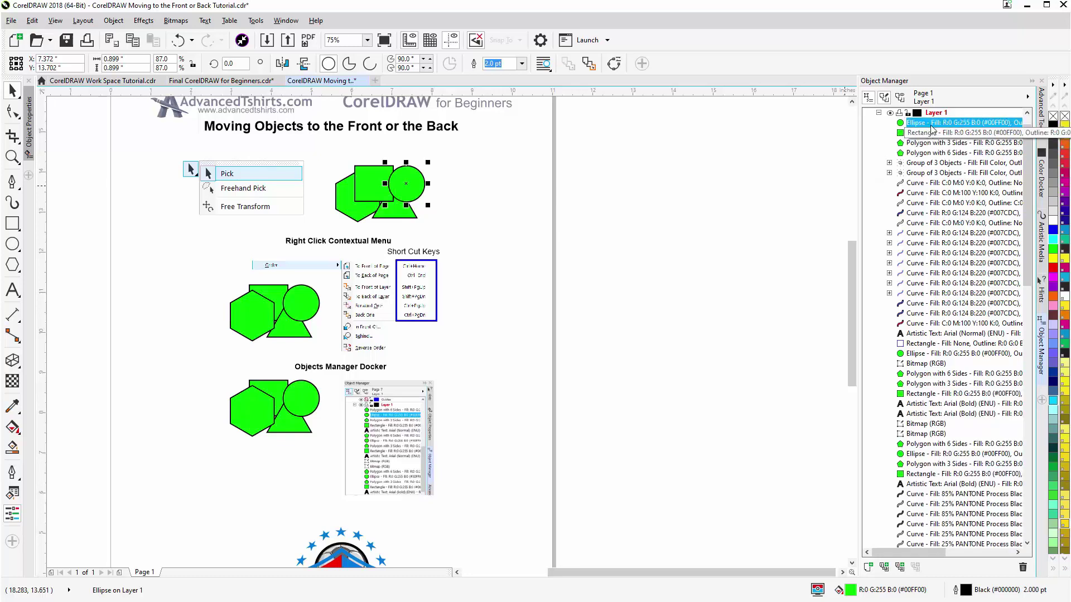
drag(931, 129, 930, 143)
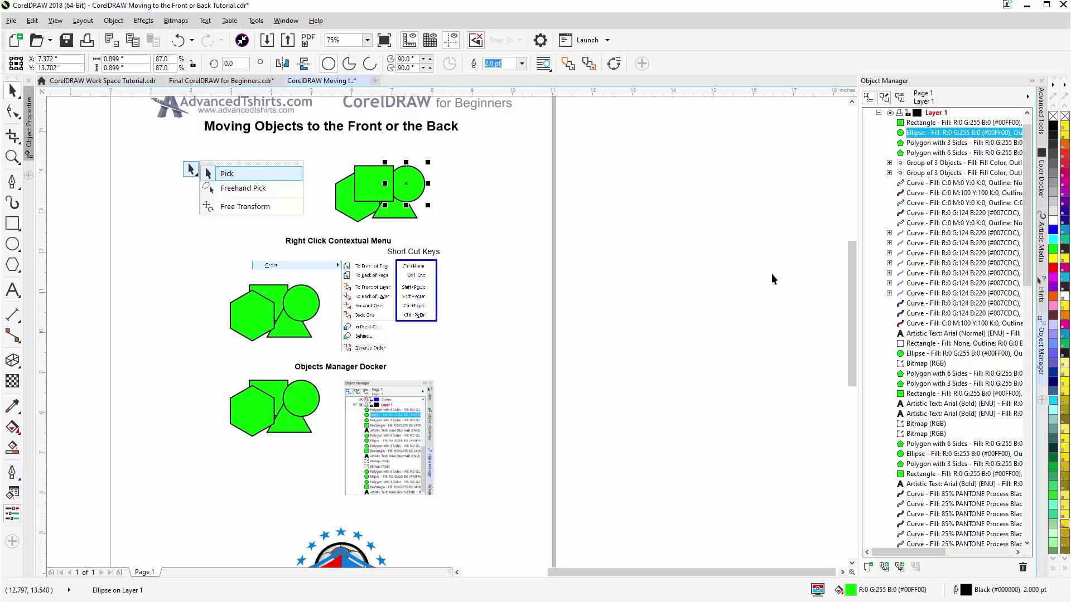
- Move the logo's black circle forward with Shift+Page Up, then undo it
drag(854, 252, 858, 314)
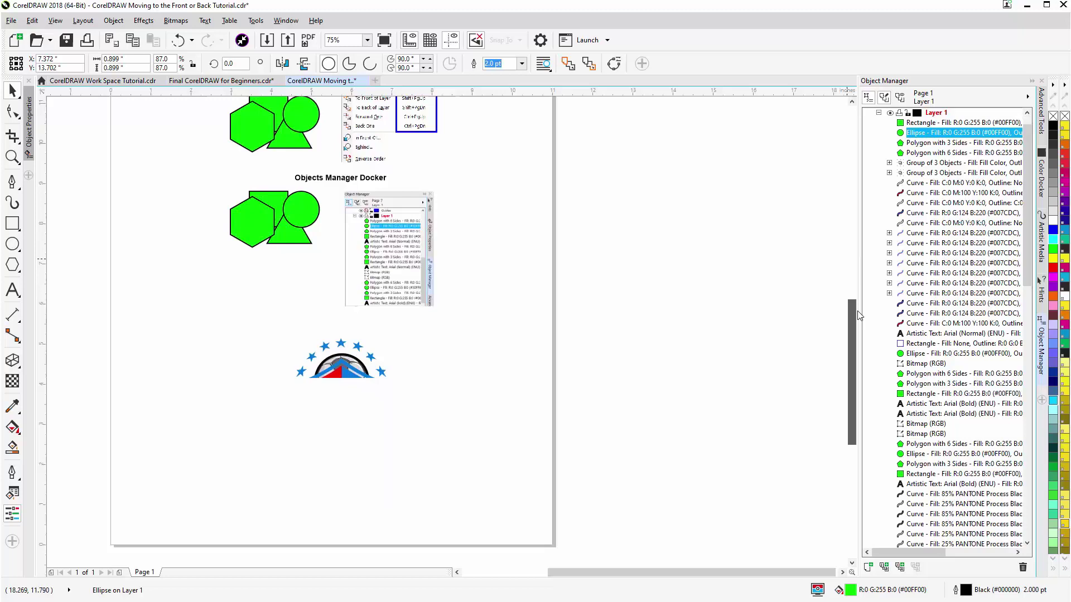
click(351, 360)
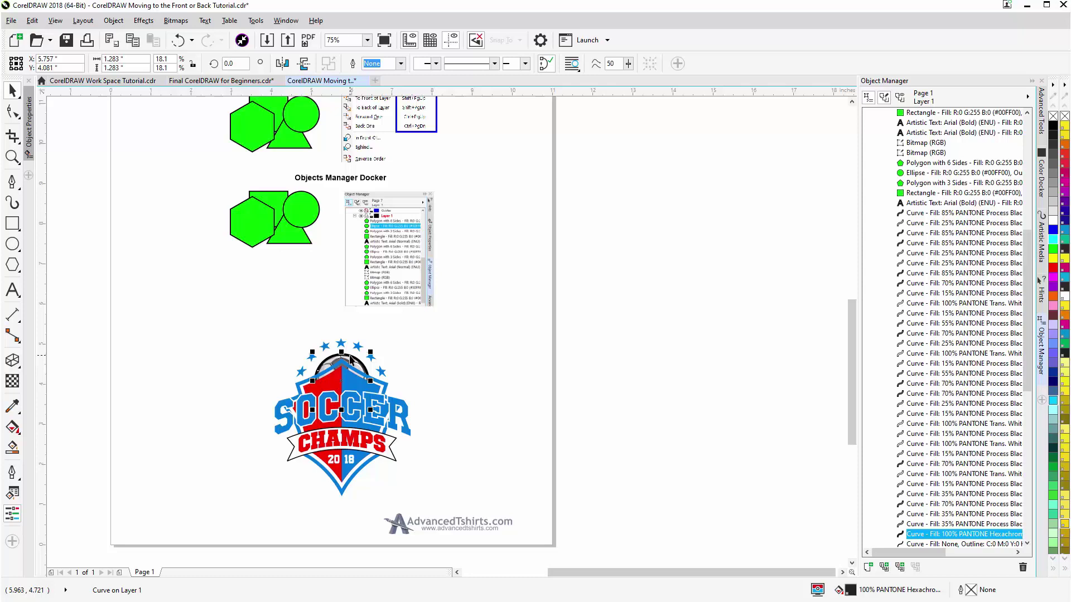
key(shift+Page_Up)
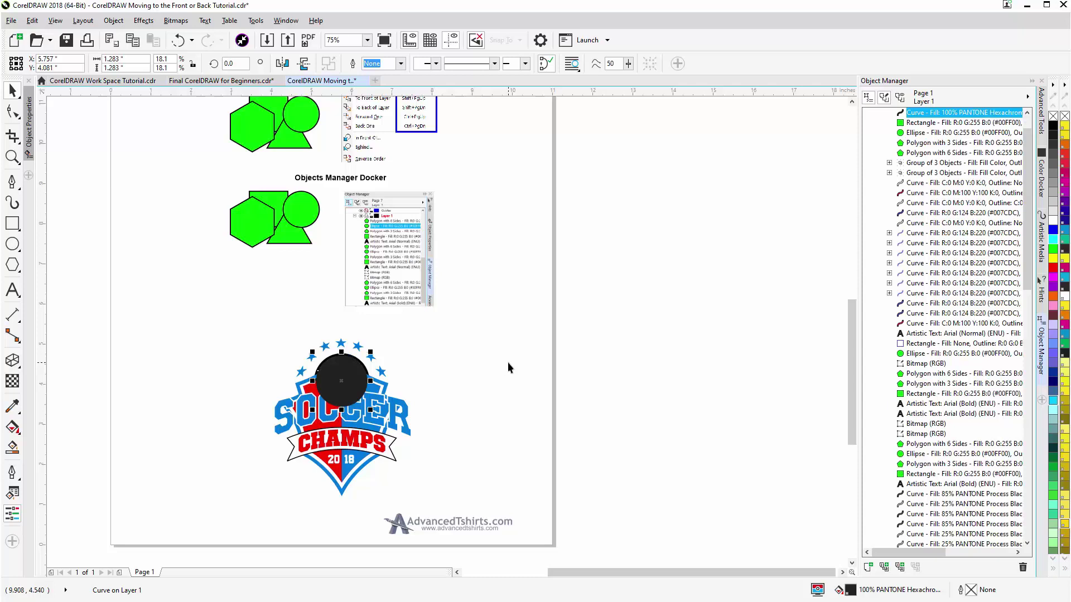
key(ctrl+z)
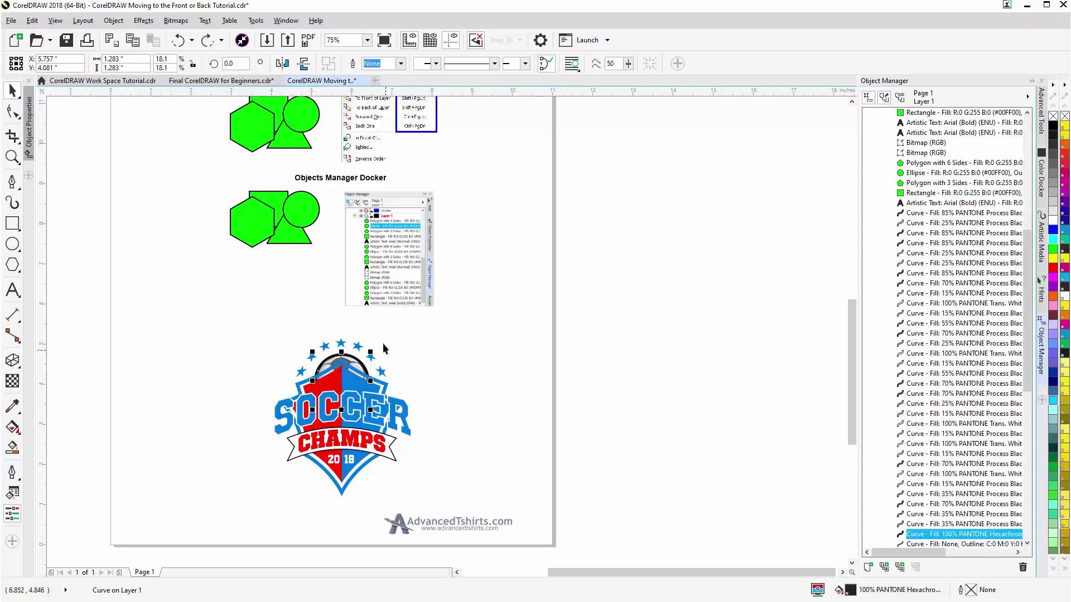
- Marquee-select the soccer ball, deselect the four stars, and group the remaining pieces
click(372, 328)
drag(379, 323, 308, 413)
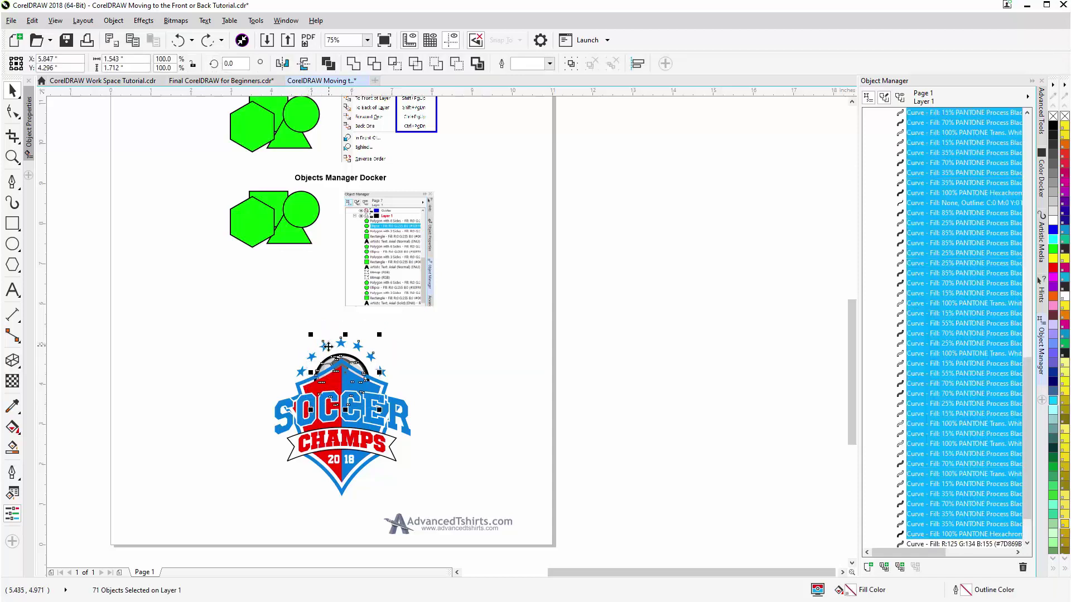
shift+click(328, 347)
shift+click(341, 345)
shift+click(356, 347)
shift+click(371, 355)
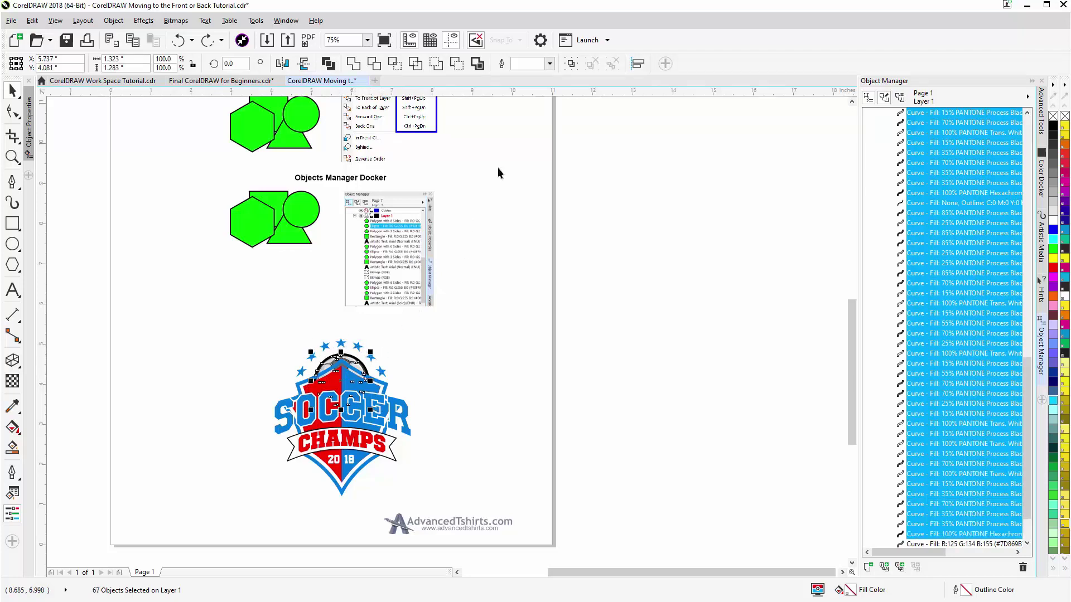
click(570, 63)
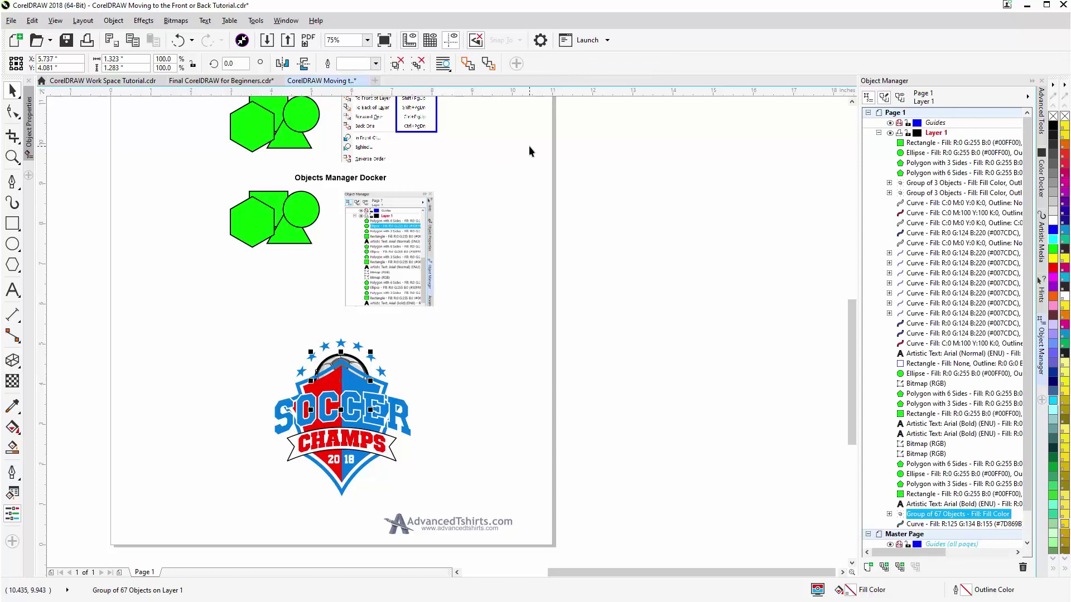
- Bring the ball group to the front, then use Order > Behind to place it behind a logo object
key(shift+Page_Up)
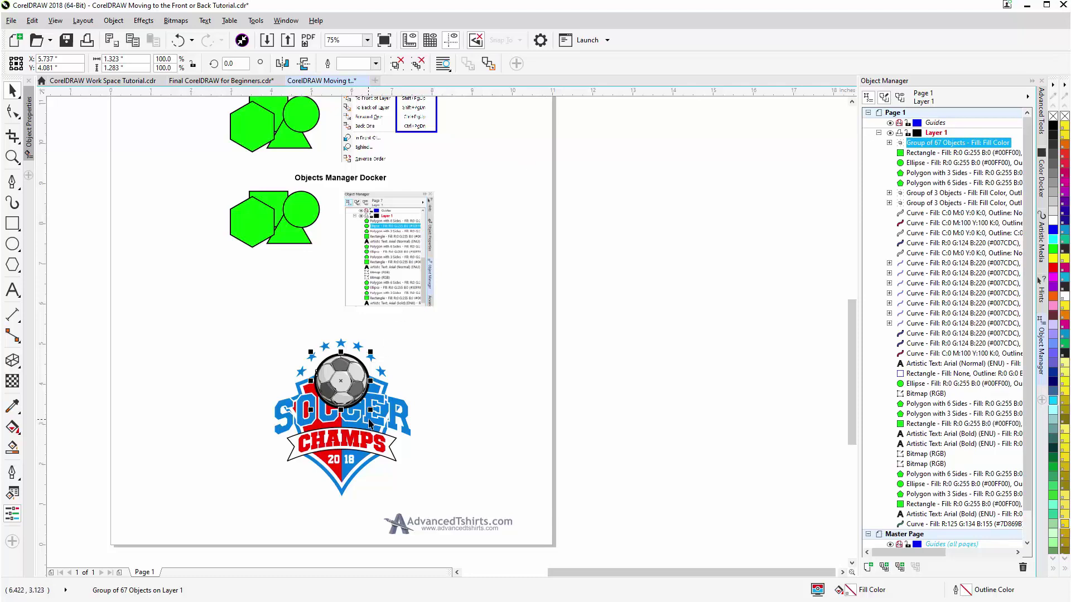
right_click(348, 372)
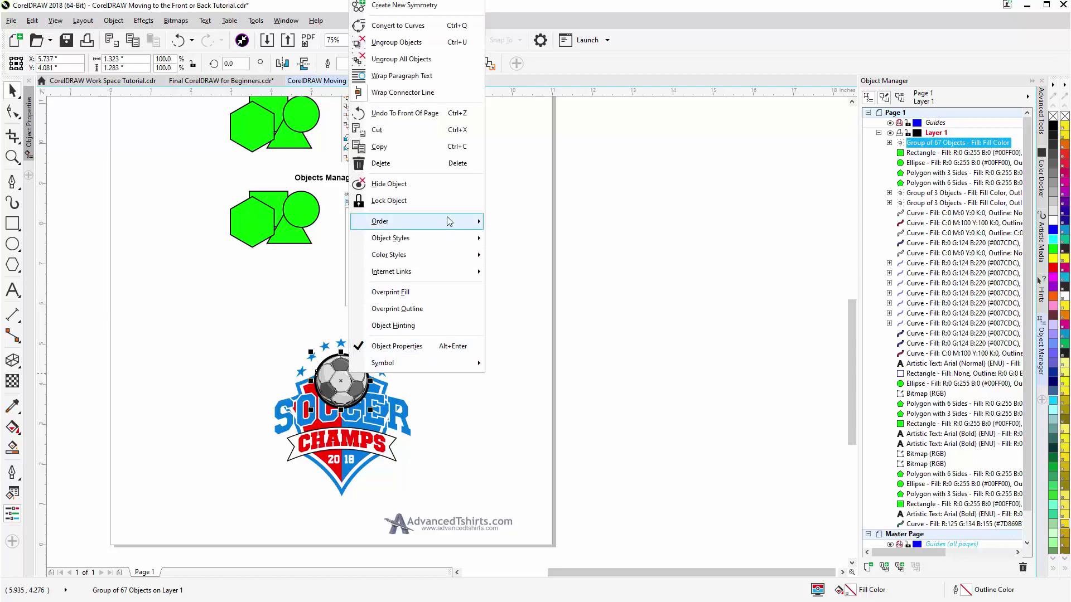
mouse_move(449, 222)
click(530, 348)
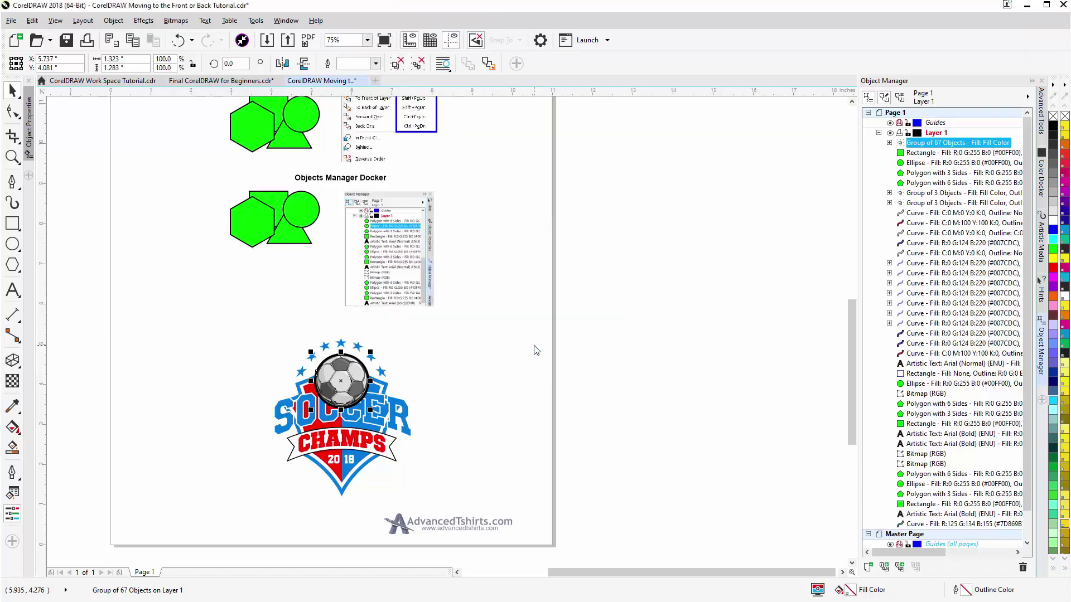
click(378, 400)
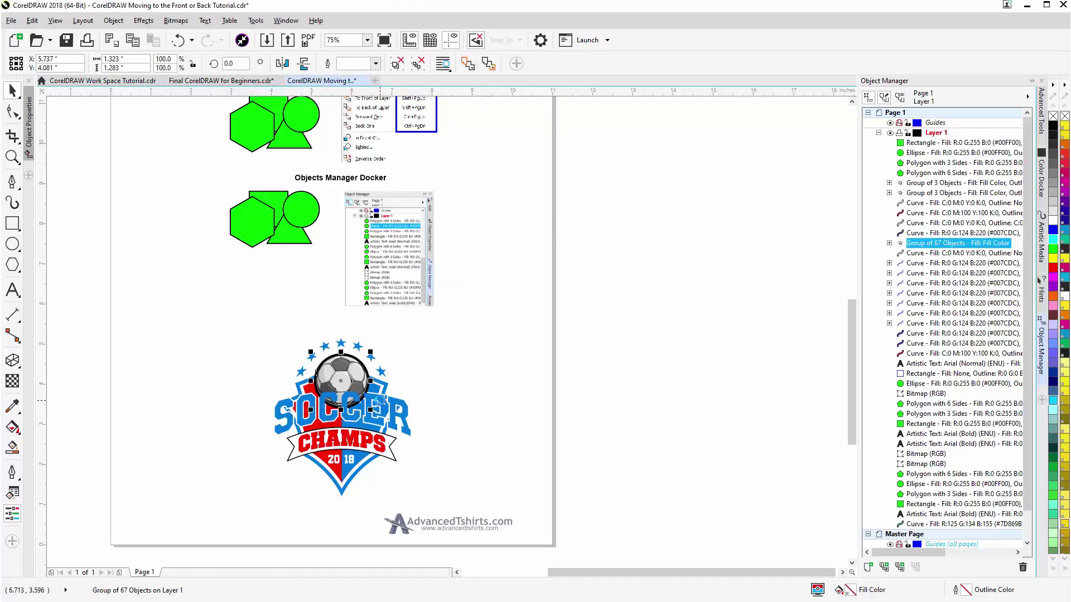
- Zoom in, place the ball behind the SOCCER letters with Order > Behind, then deselect it
scroll(364, 390, up, 2)
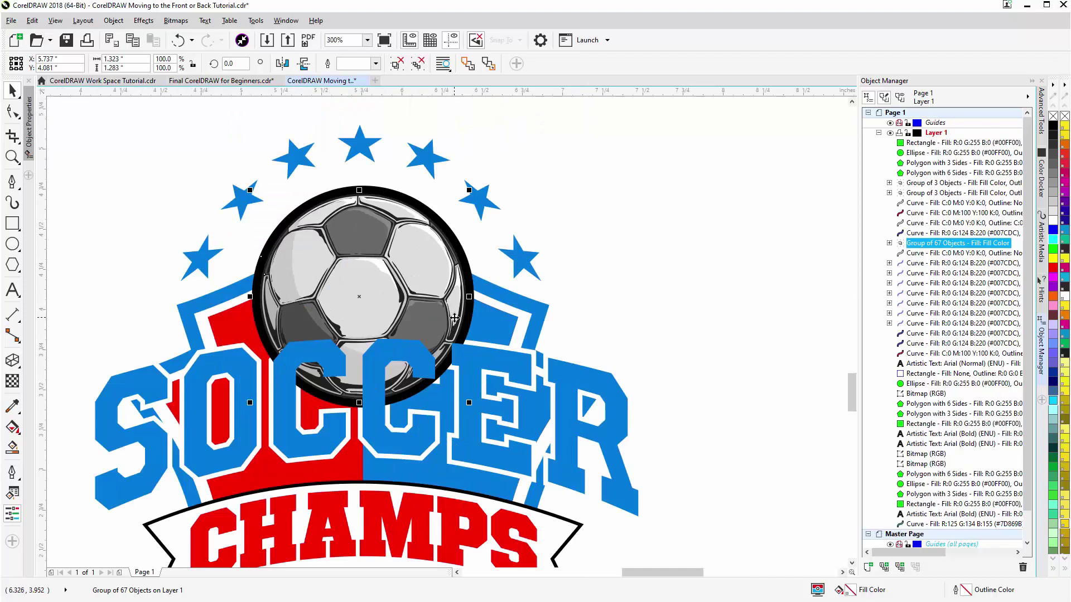
right_click(455, 317)
mouse_move(555, 170)
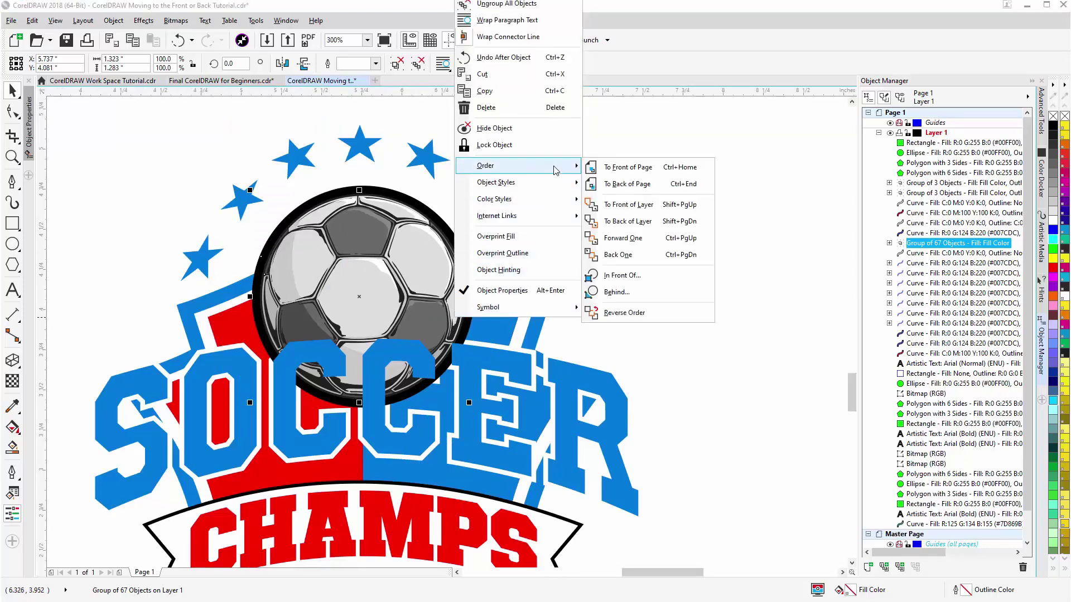
click(645, 294)
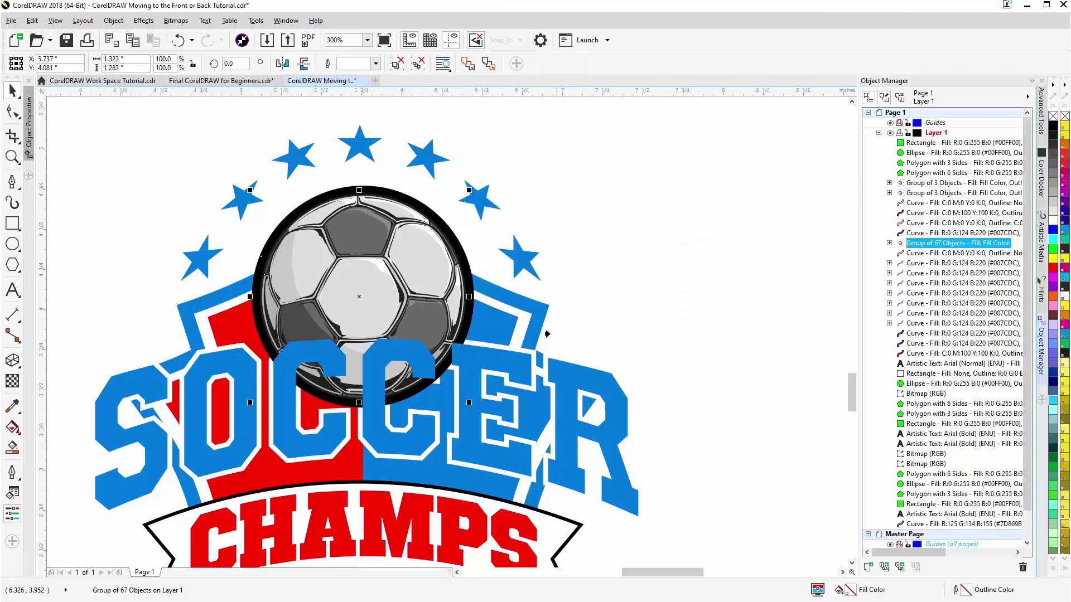
click(502, 347)
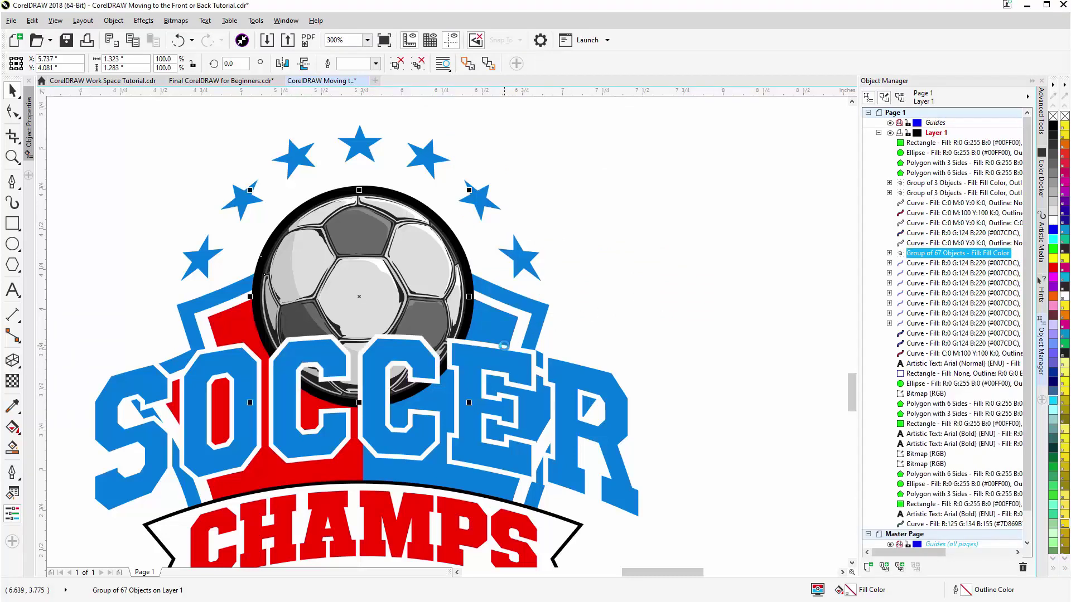
click(699, 267)
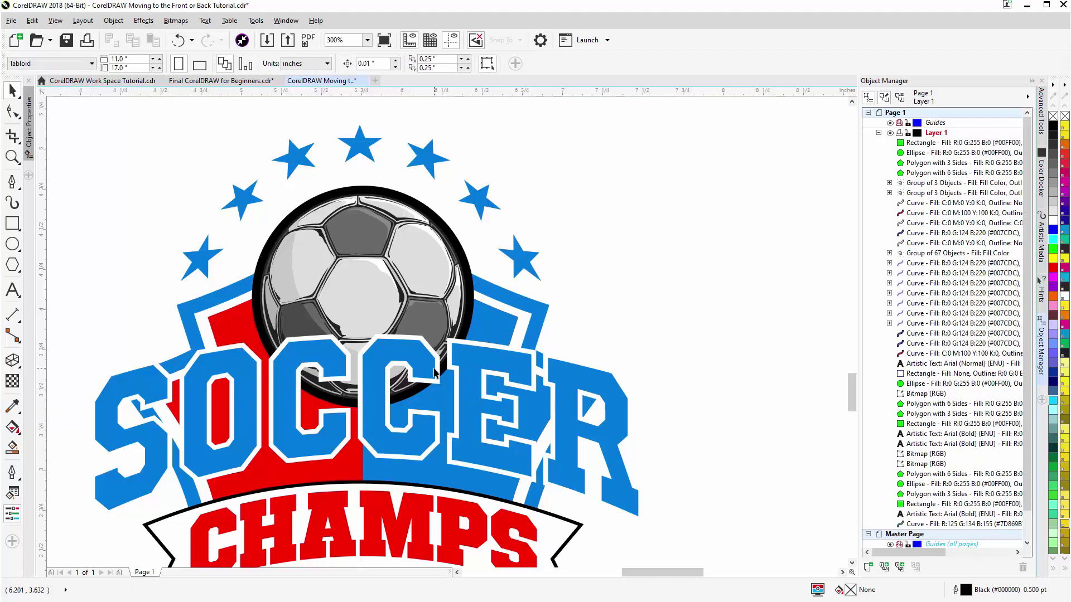
- Zoom out to 75% and drag the scrollbar back up to the green shapes at the top
scroll(435, 372, down, 2)
scroll(435, 372, down, 2)
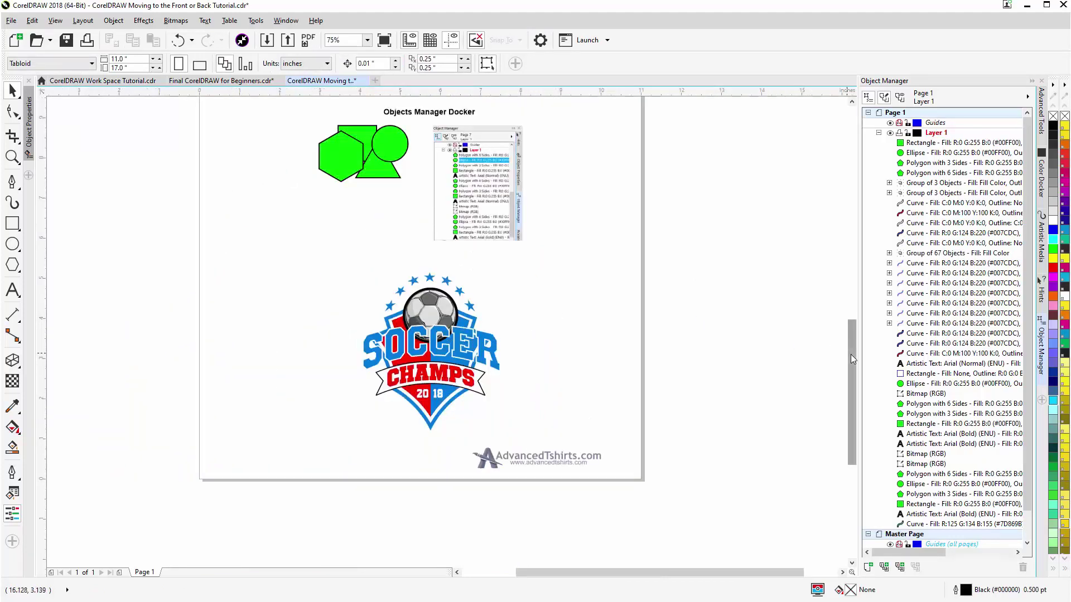
drag(851, 354, 845, 259)
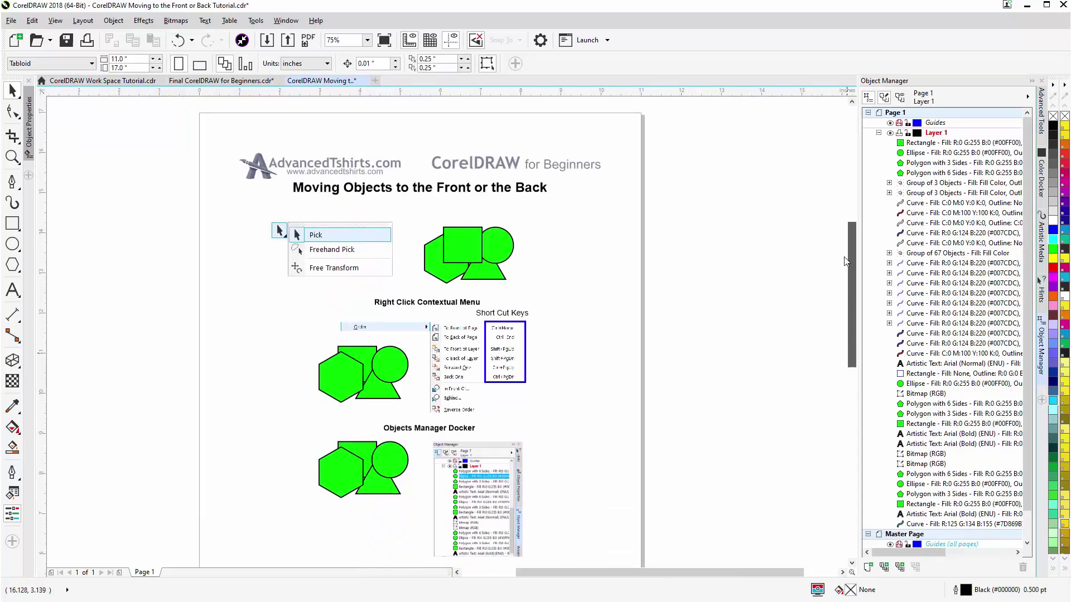